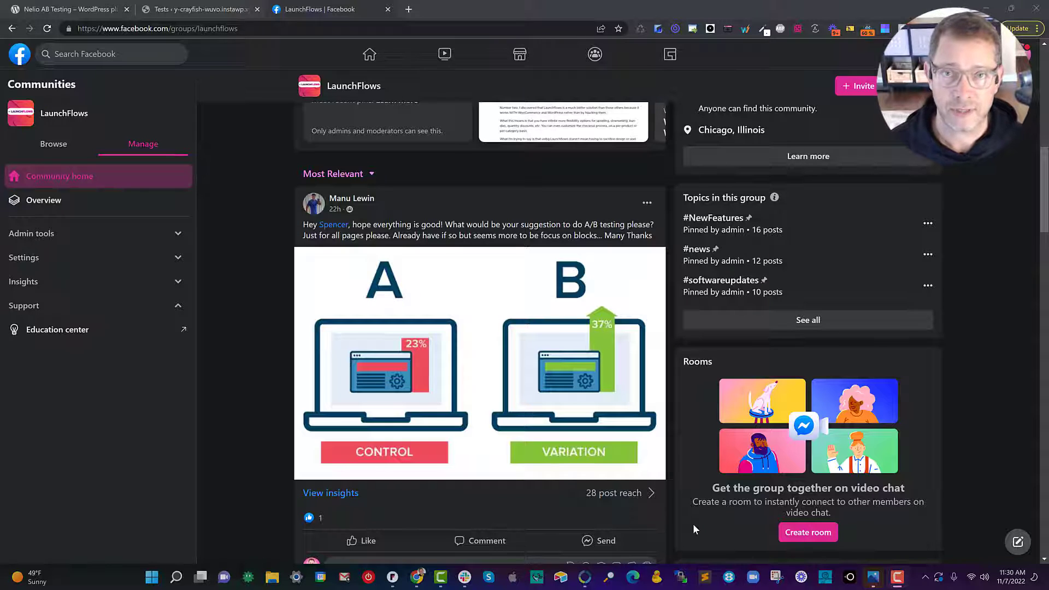
# Create a new Nelio page test with the Privacy Policy page as the control.
pyautogui.click(67, 12)
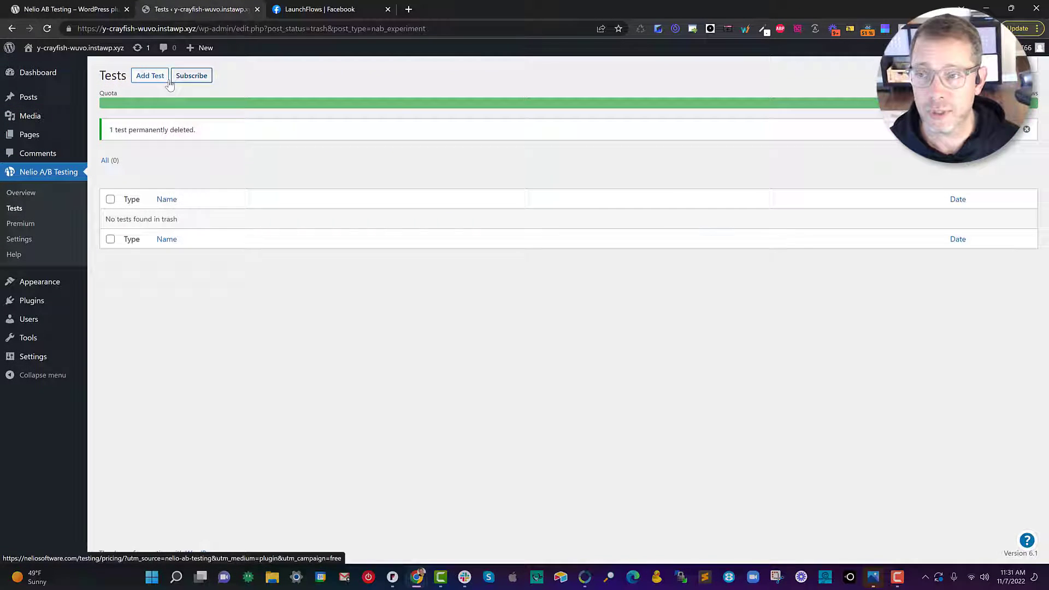
pyautogui.click(155, 76)
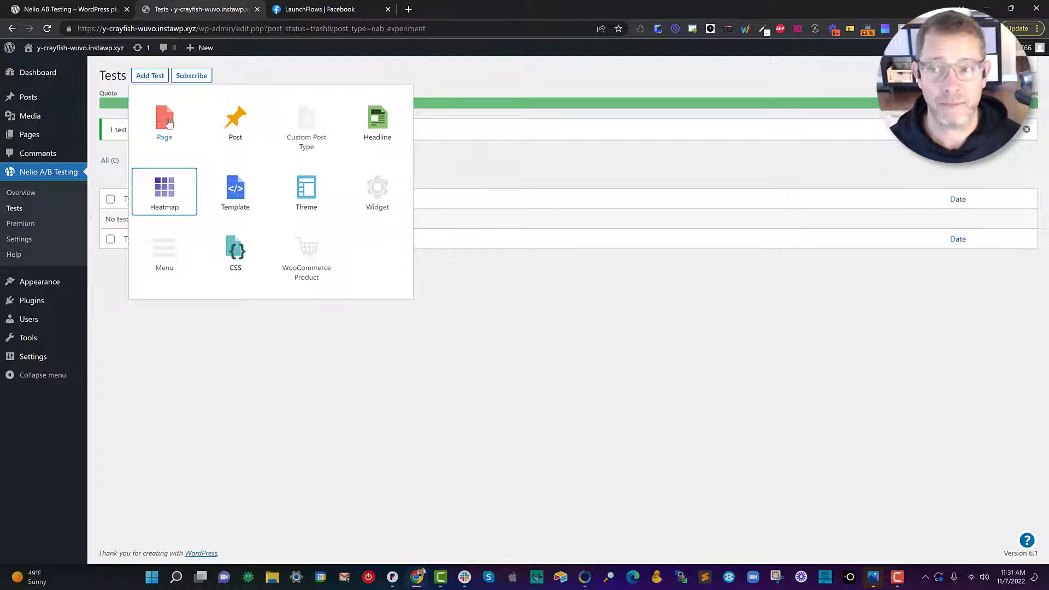
pyautogui.click(163, 121)
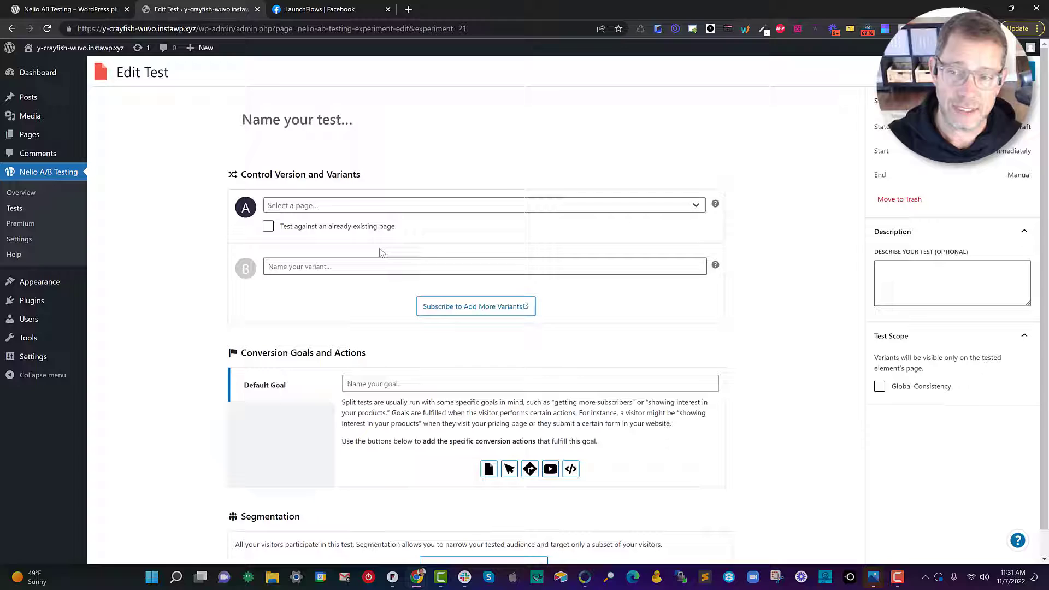
pyautogui.click(345, 205)
pyautogui.click(338, 234)
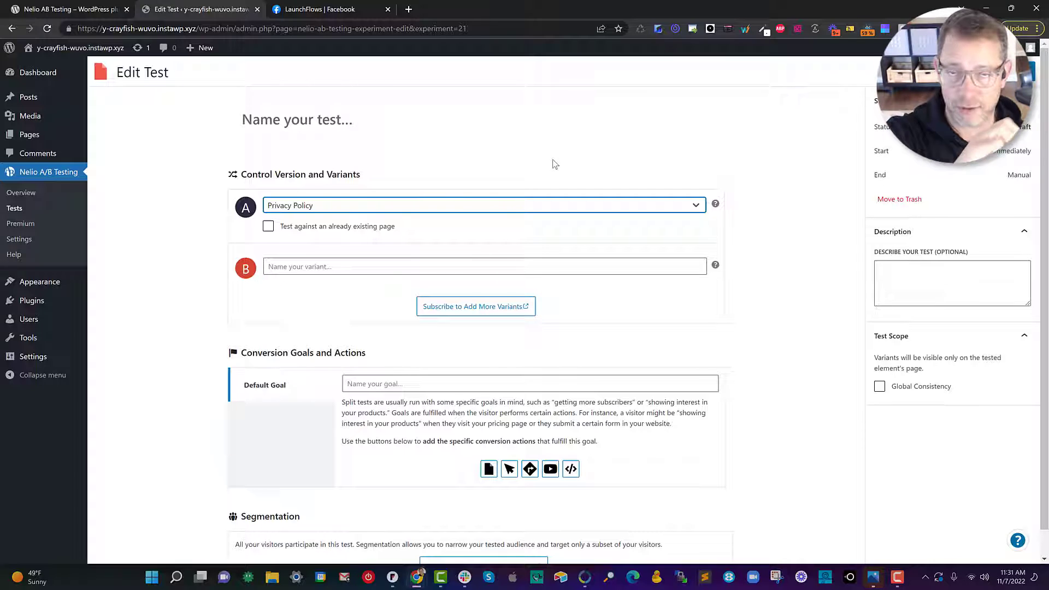
# Name variant B 'Clicked Button A vs B'.
pyautogui.click(394, 268)
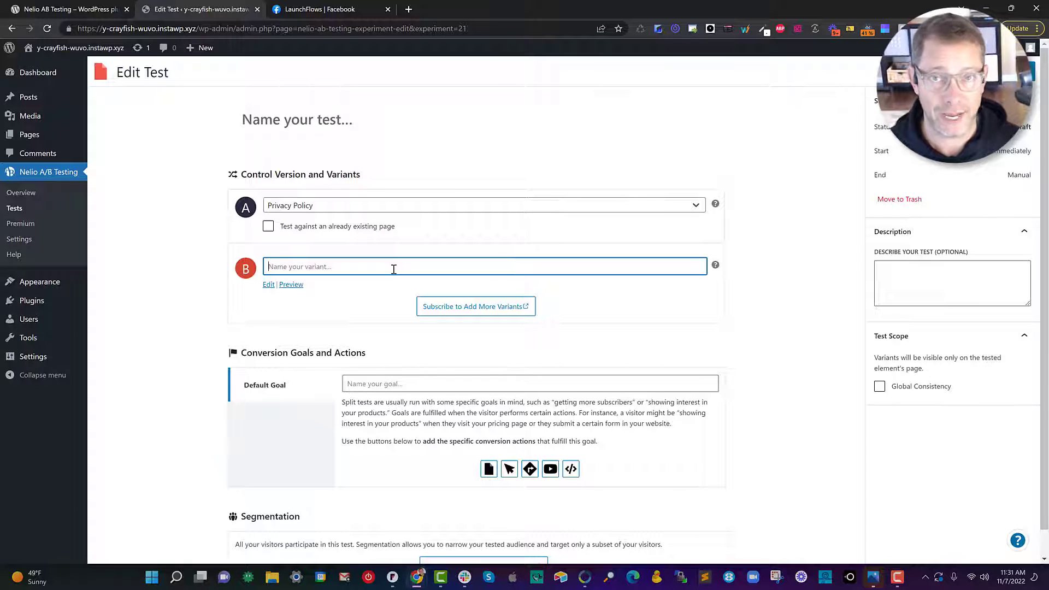
pyautogui.write('Whi')
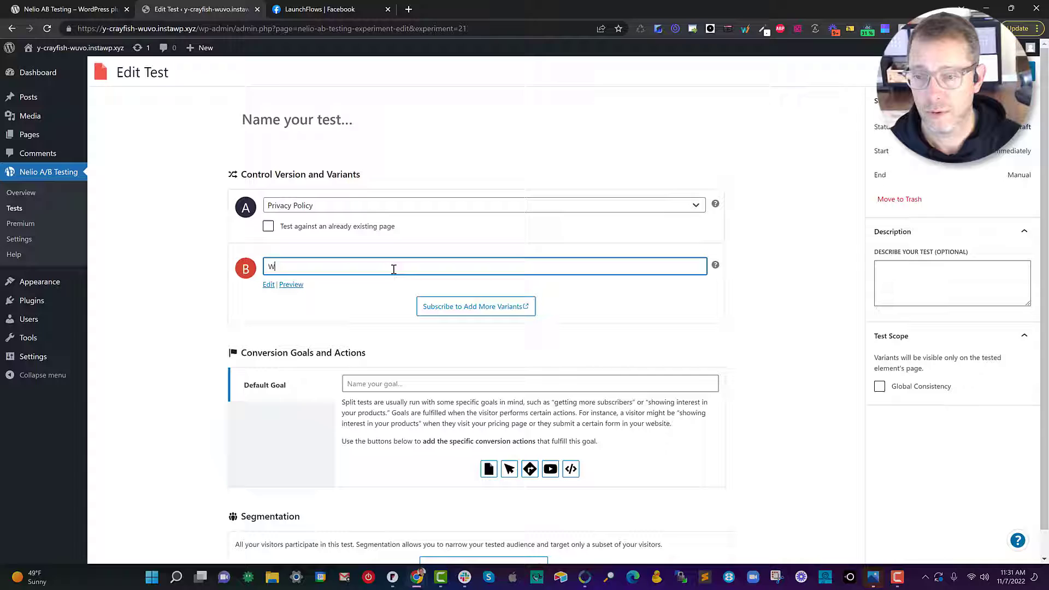
pyautogui.press('BackSpace')
pyautogui.press('BackSpace')
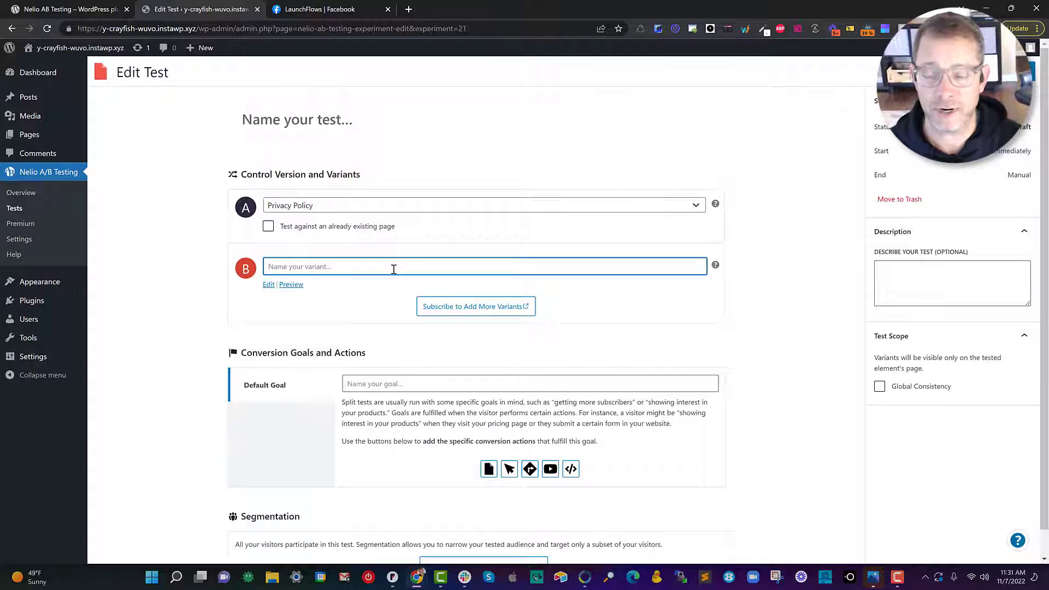
pyautogui.write('Clicked Bu')
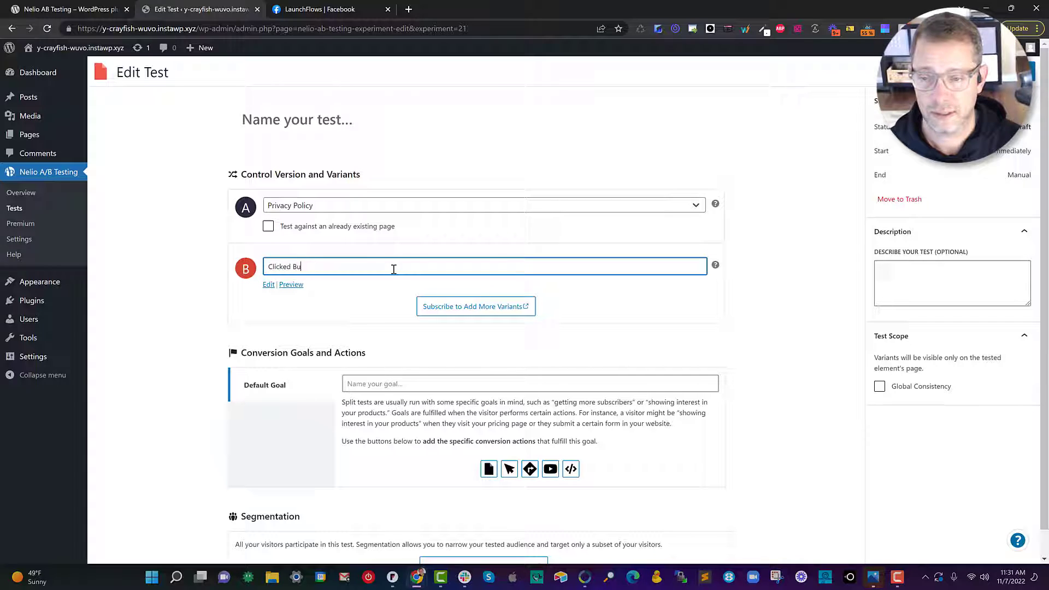
pyautogui.write('tton A ')
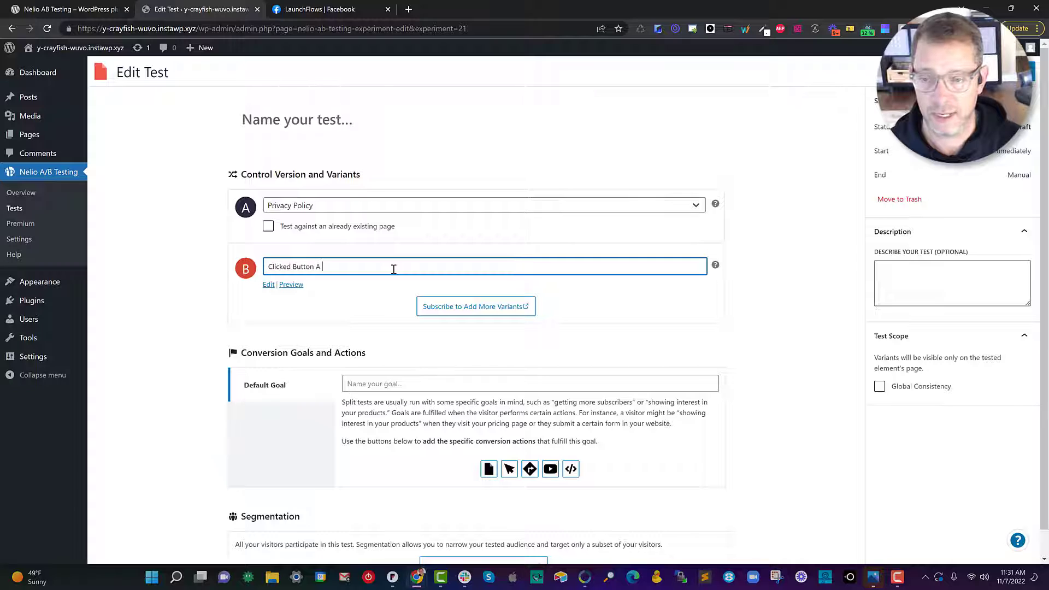
pyautogui.write('vs')
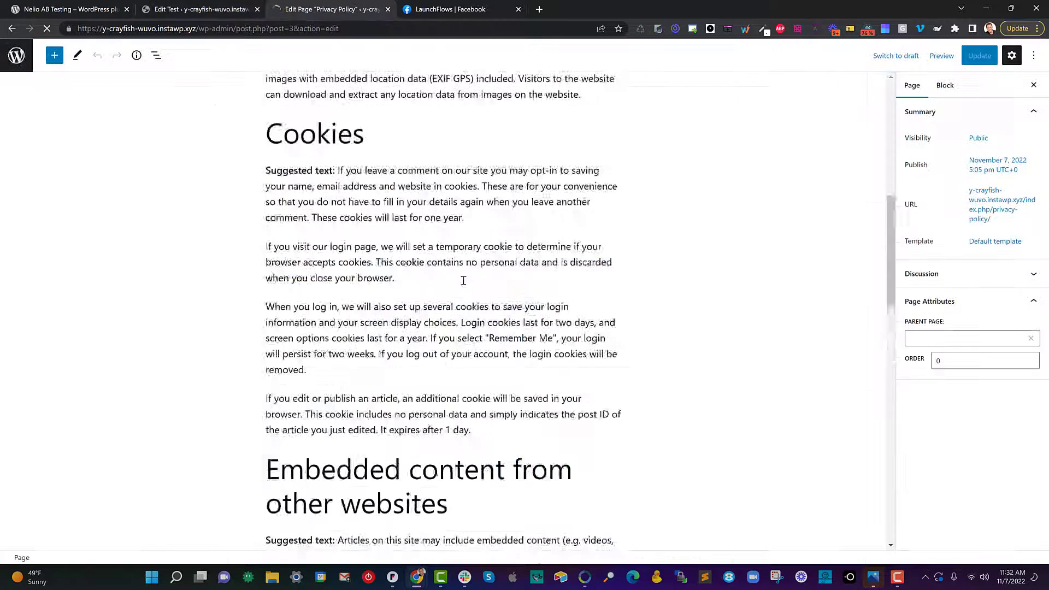
# Give the Privacy Policy page's I Agree!! Buttons block the HTML anchor 'cta' and save the page.
pyautogui.scroll(-10, 469, 286)
pyautogui.scroll(-3, 468, 285)
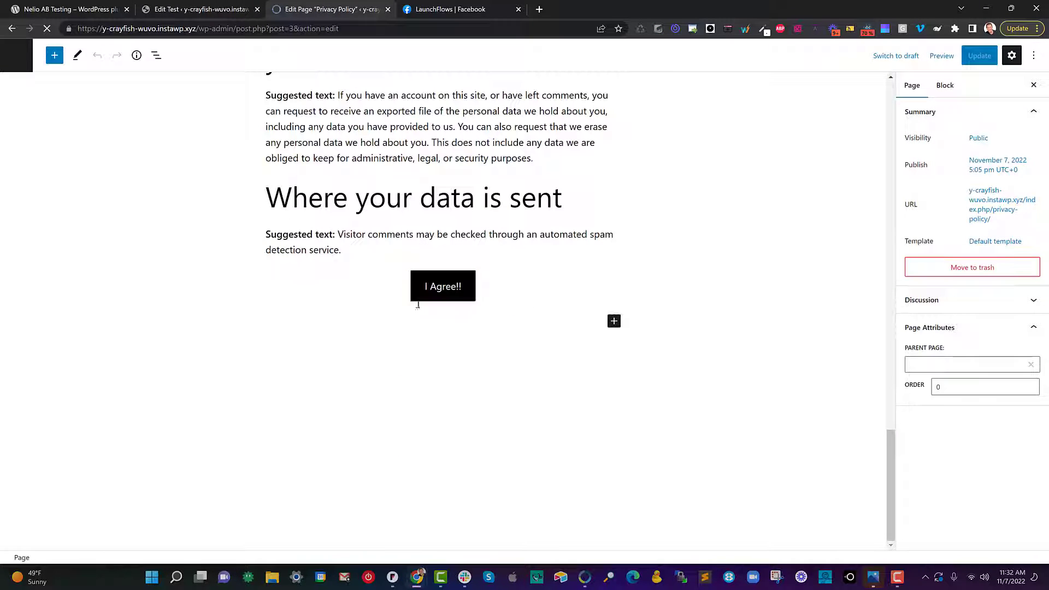
pyautogui.click(477, 287)
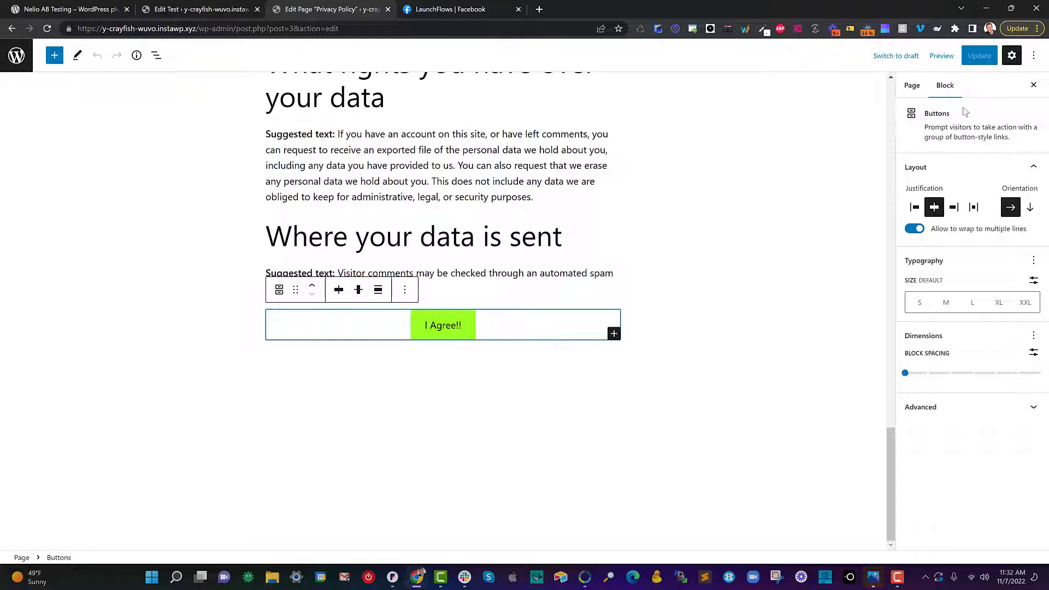
pyautogui.click(932, 407)
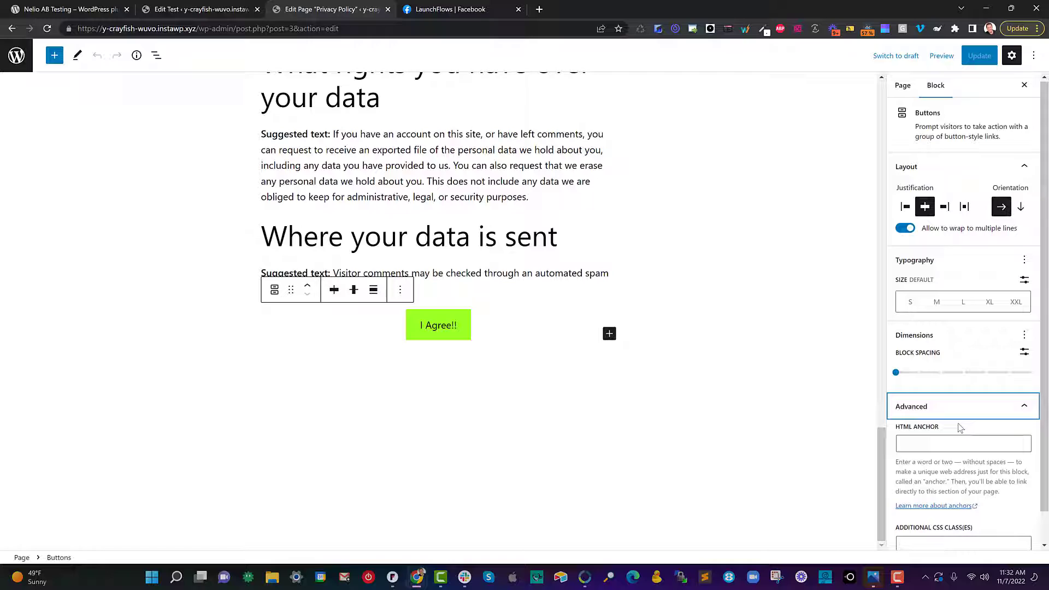
pyautogui.click(920, 410)
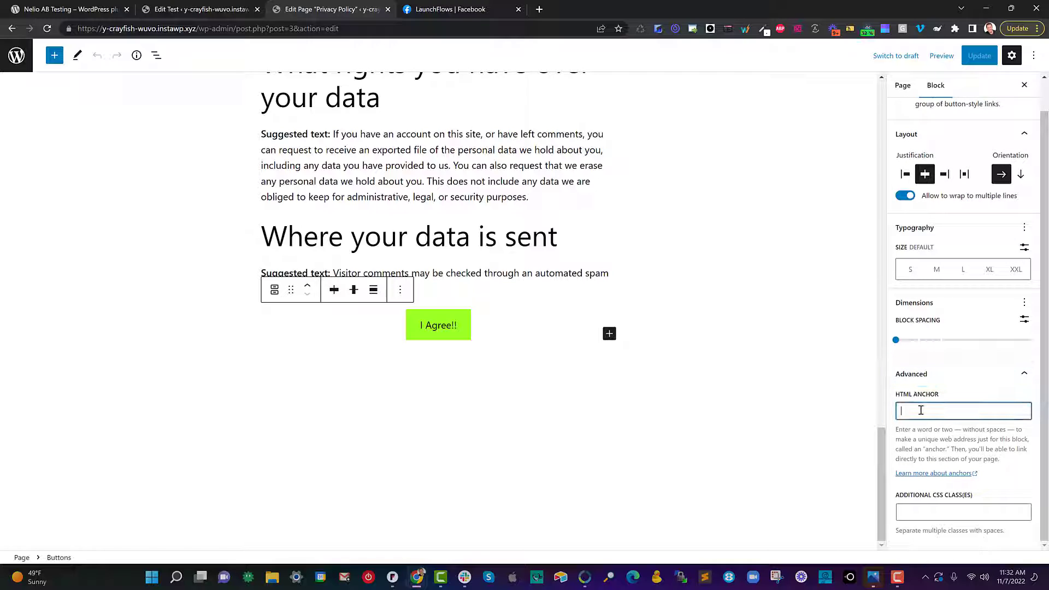
pyautogui.write('cta')
pyautogui.hotkey('ctrl', 's')
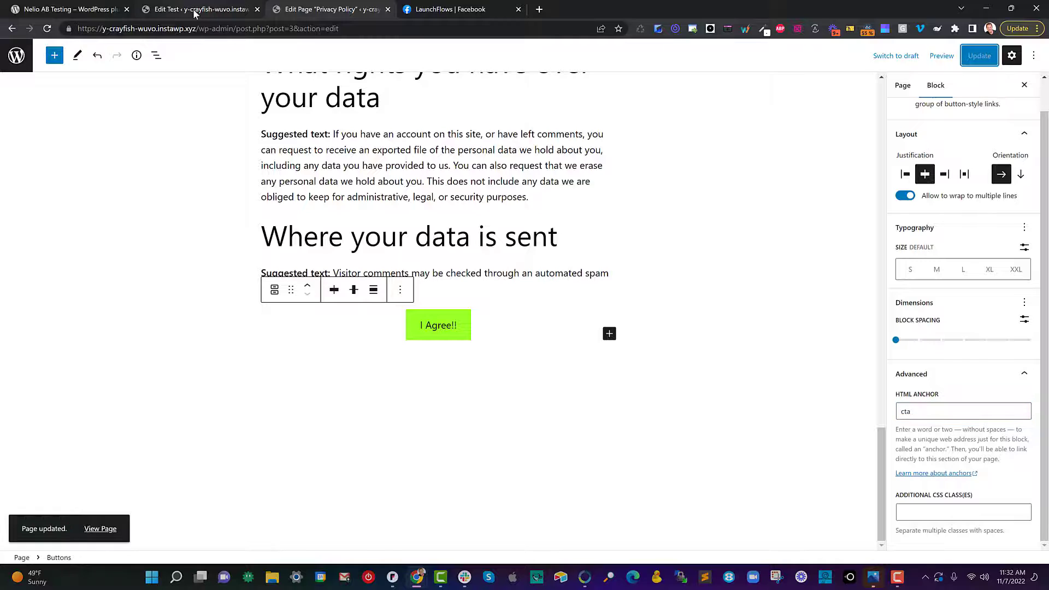
# Change variant B's I Agree!! button text to 'Let's Rock!', save the draft, and return to the test.
pyautogui.click(193, 8)
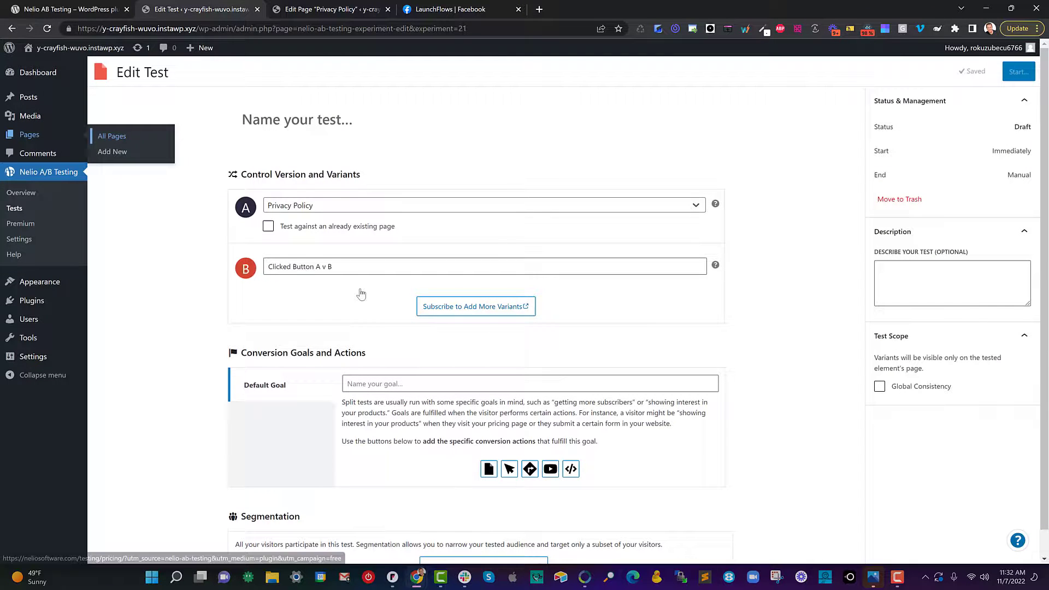
pyautogui.click(273, 285)
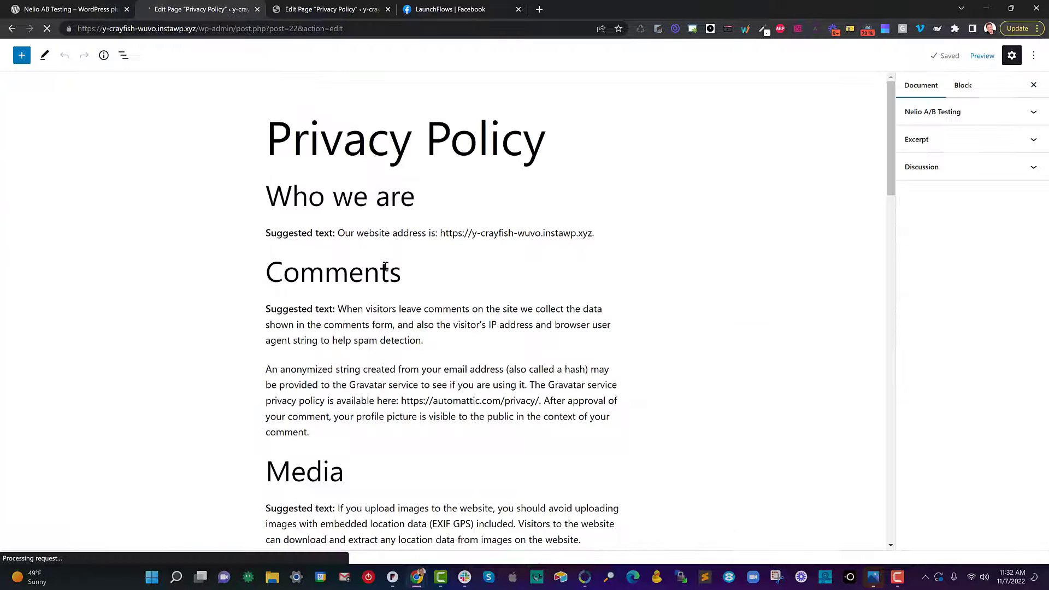
pyautogui.scroll(-20, 385, 266)
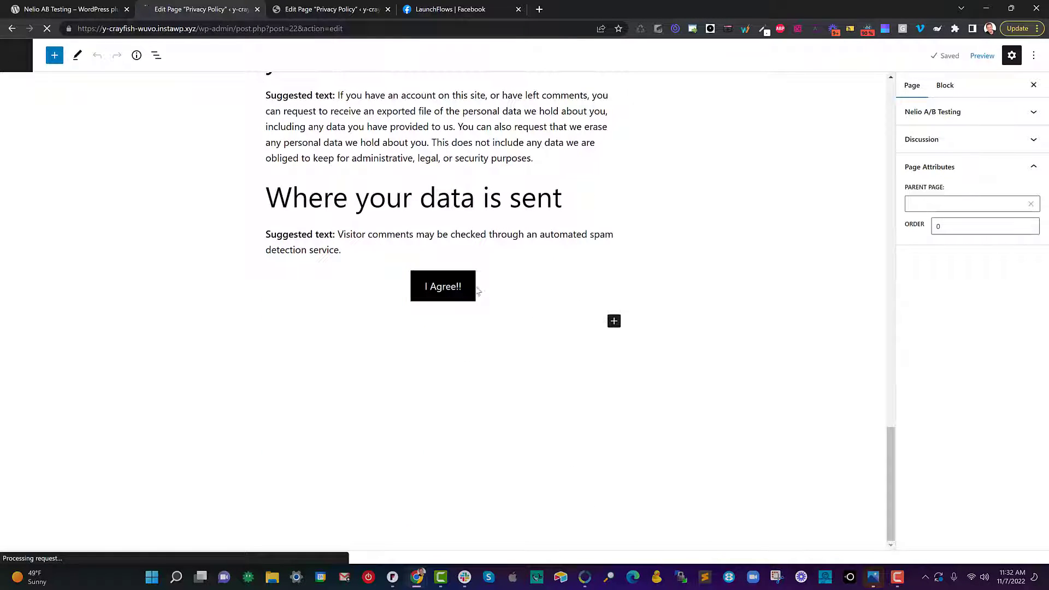
pyautogui.click(453, 288)
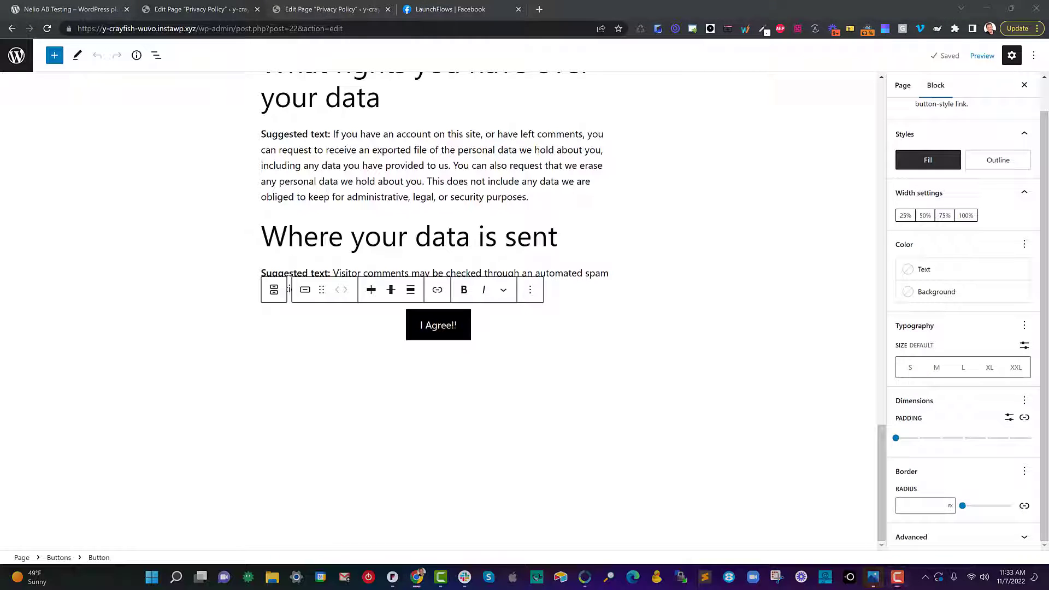
pyautogui.moveTo(420, 325); pyautogui.dragTo(470, 326)
pyautogui.write("Let's Rock!")
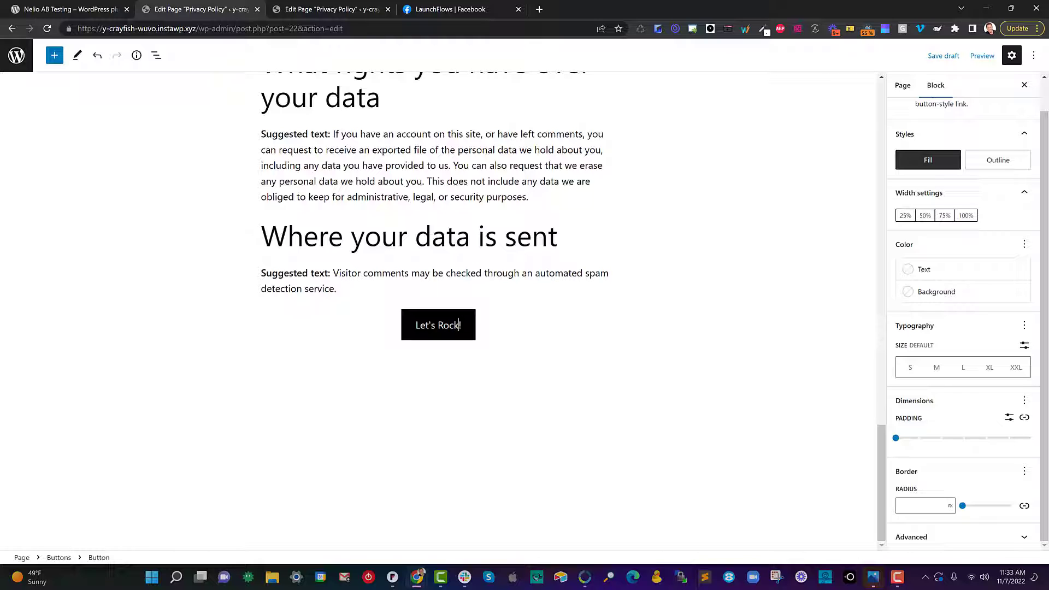
pyautogui.click(12, 29)
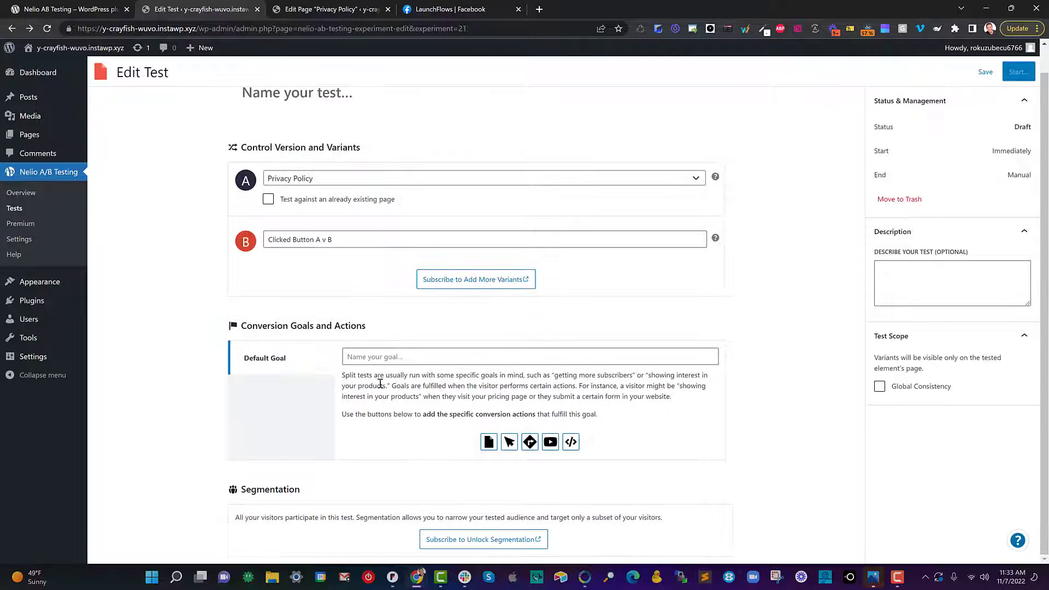
# Name the conversion goal 'Which Button Is More Often Clicked'.
pyautogui.click(381, 357)
pyautogui.write('Which')
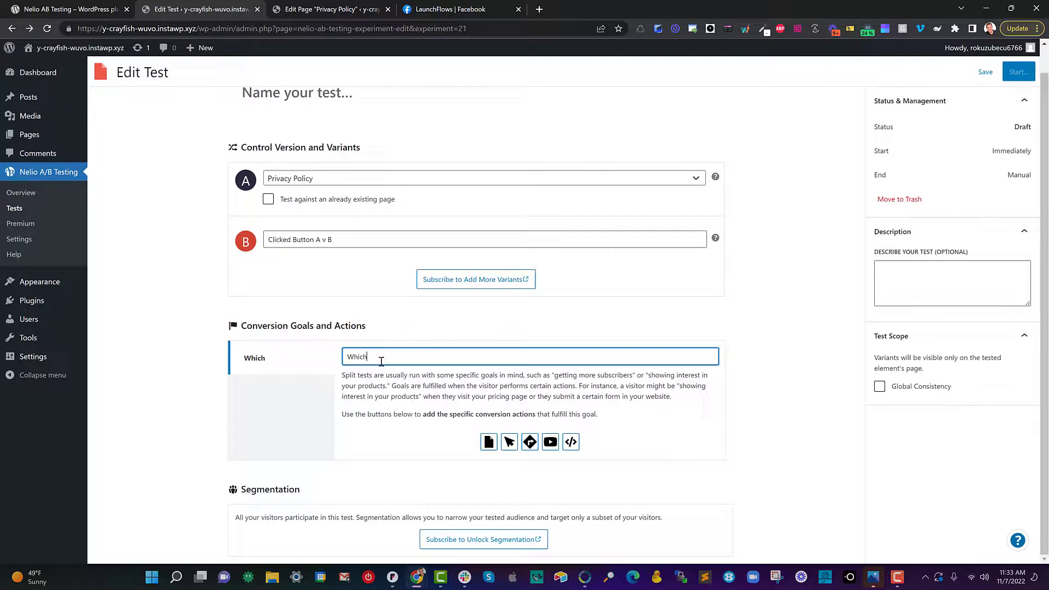
pyautogui.write(' Button Is M')
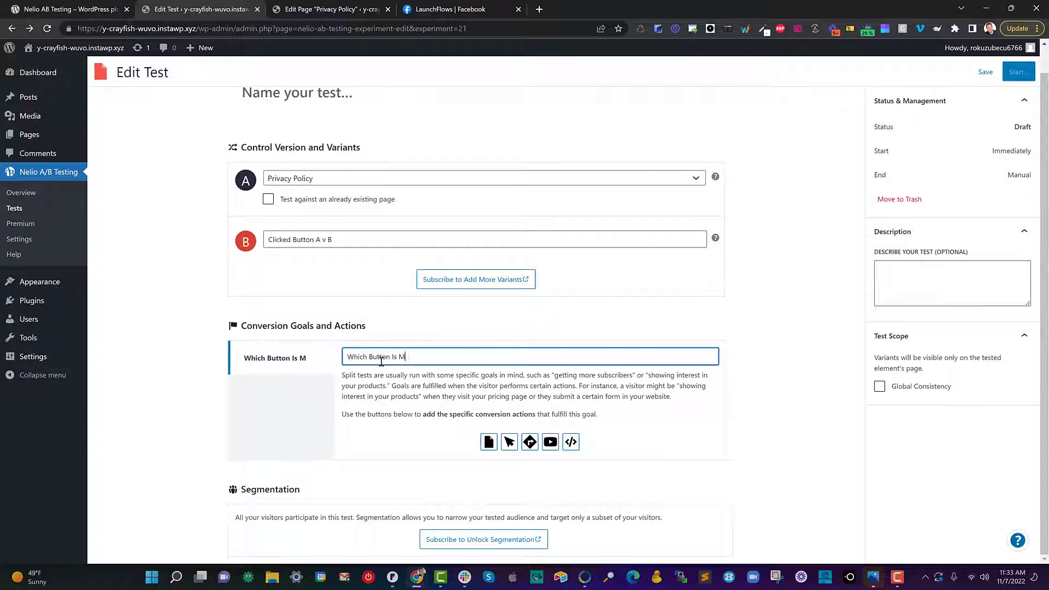
pyautogui.write('ore Often Clc')
pyautogui.press('BackSpace')
pyautogui.write('ik')
pyautogui.write('ked')
# Add a click conversion action matching the element with Element ID 'cta'.
pyautogui.click(509, 441)
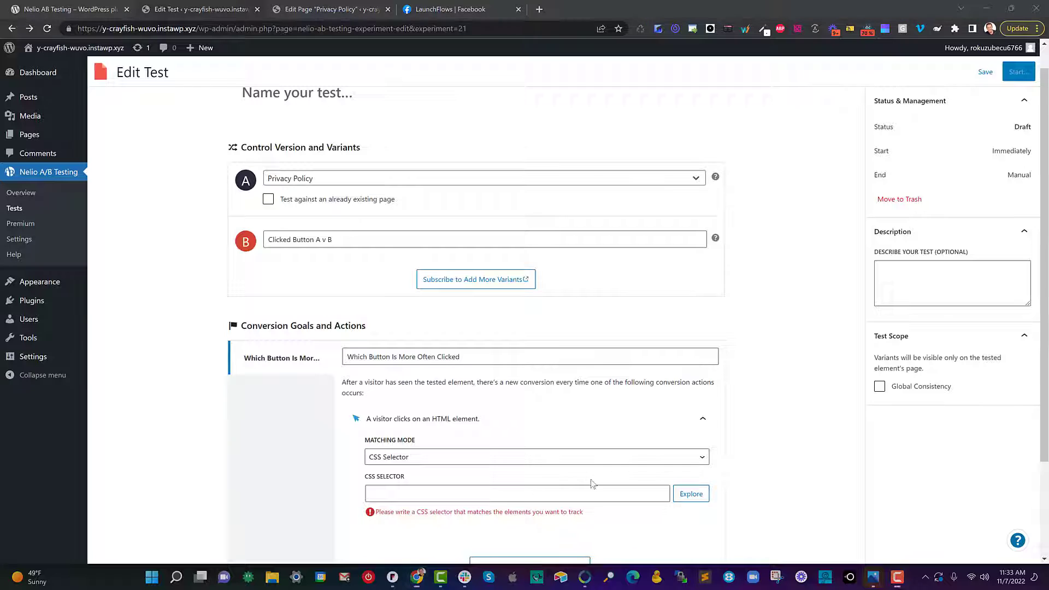
pyautogui.scroll(-2, 437, 461)
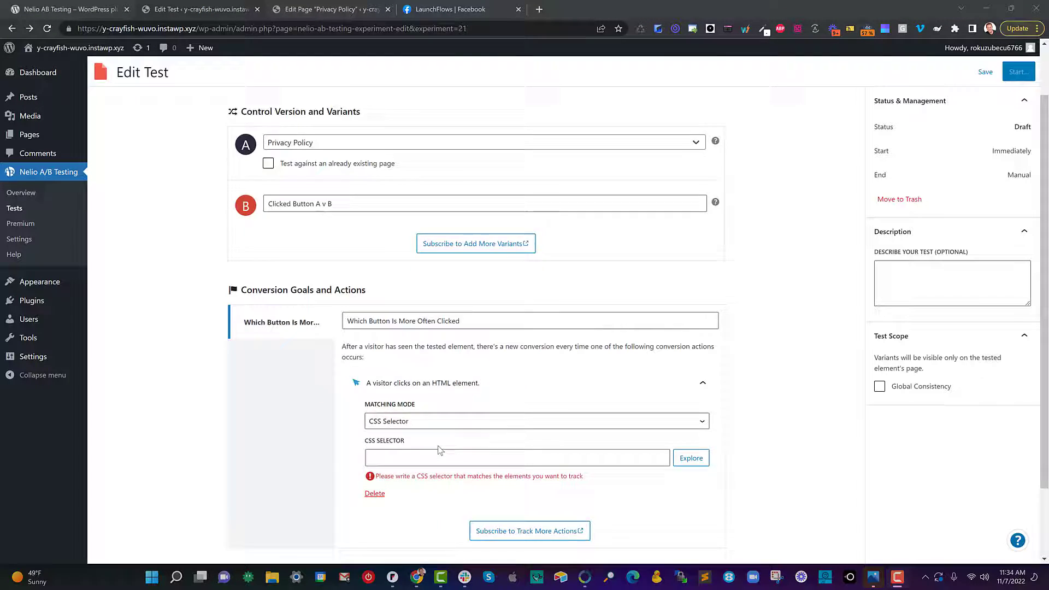
pyautogui.click(415, 336)
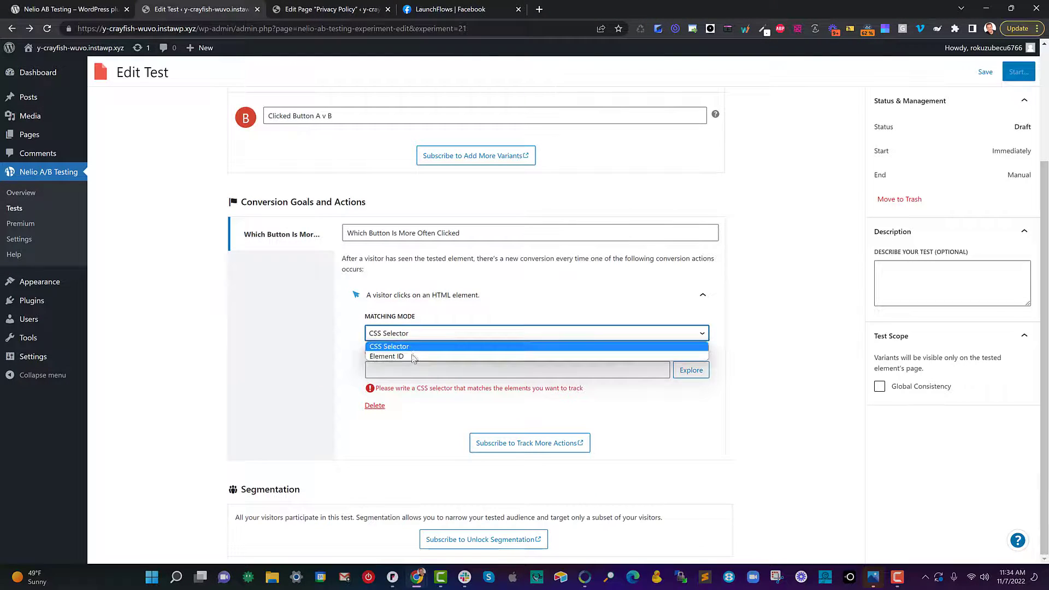
pyautogui.click(411, 355)
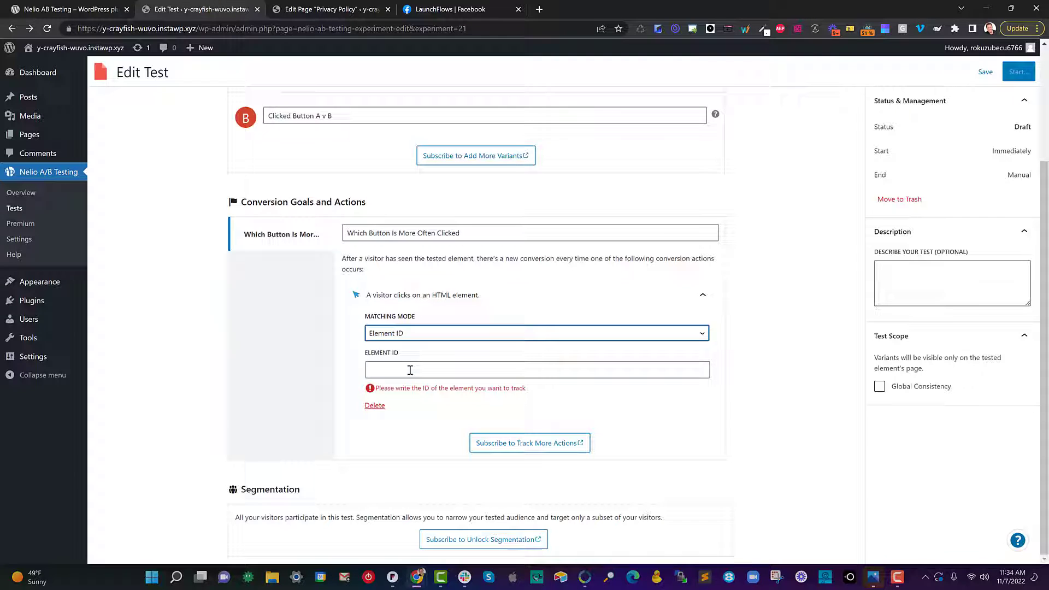
pyautogui.click(410, 371)
pyautogui.write('ct')
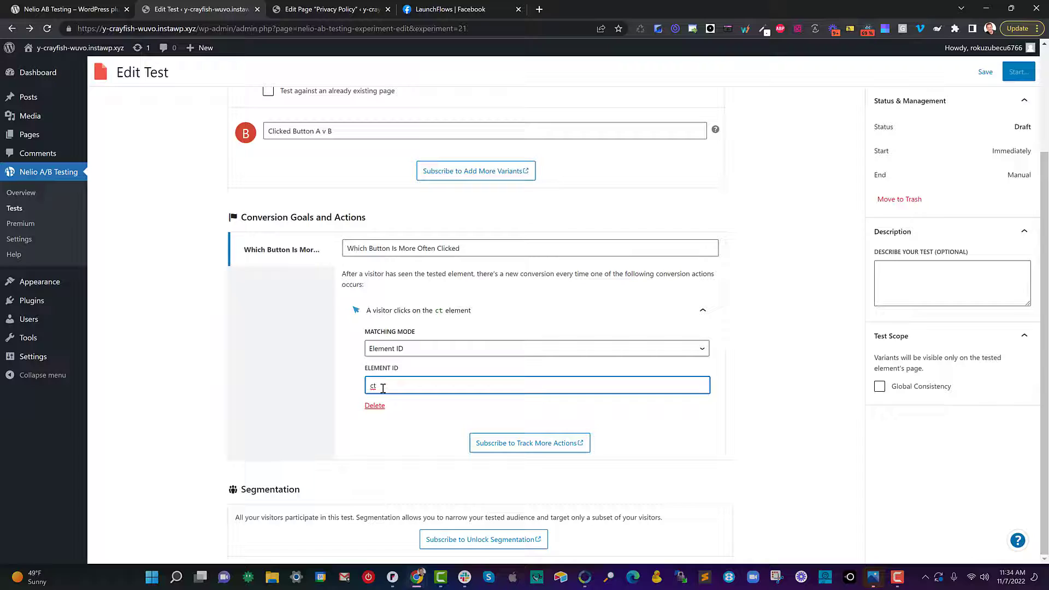
pyautogui.write('a')
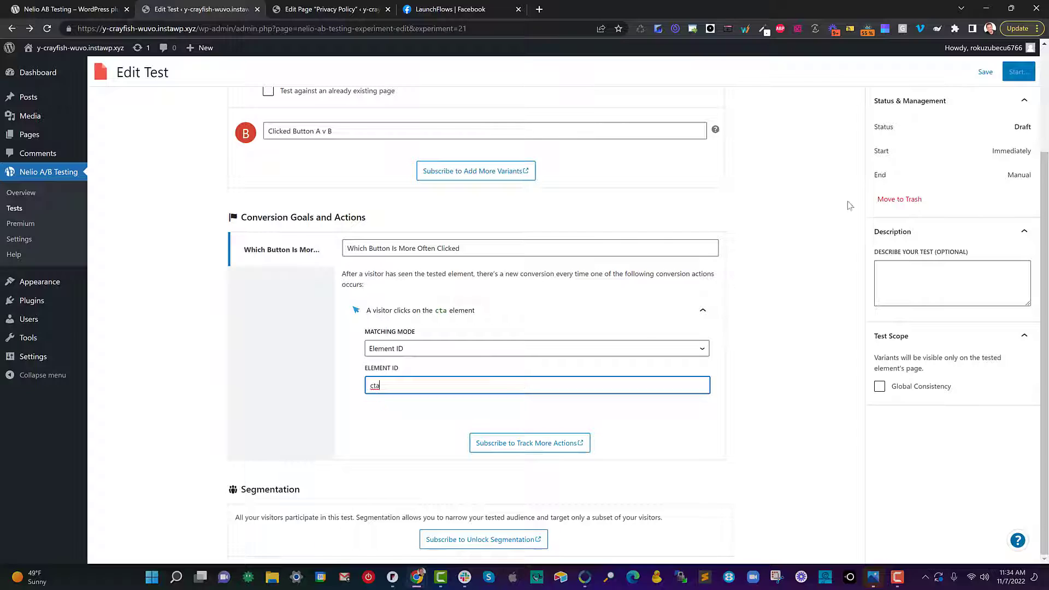
# Save the test and describe it as 'Looking to see which button is more popular'.
pyautogui.click(983, 74)
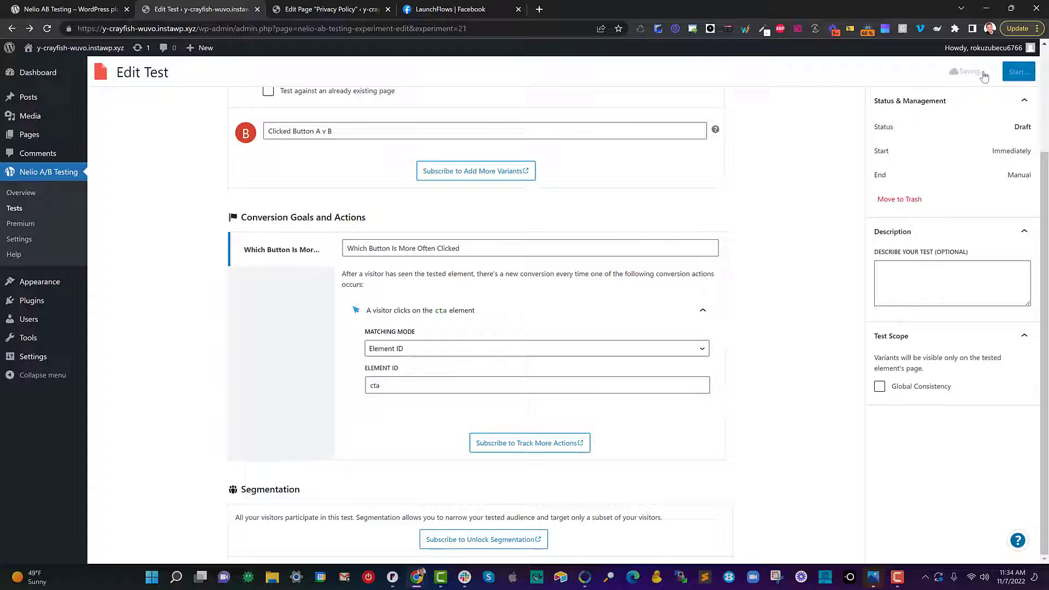
pyautogui.click(895, 268)
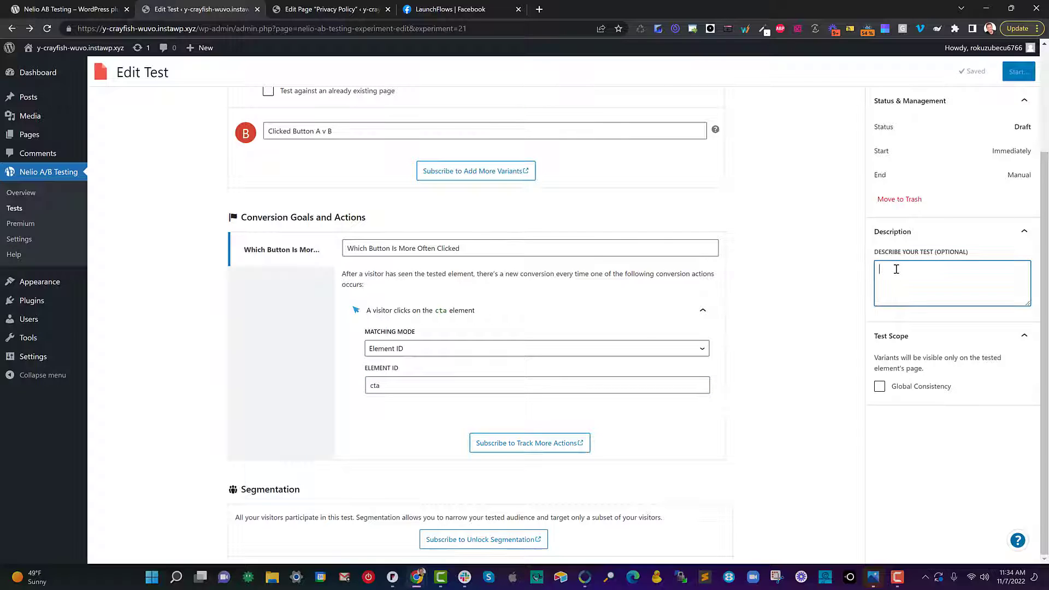
pyautogui.write('Looking to see which button is more po')
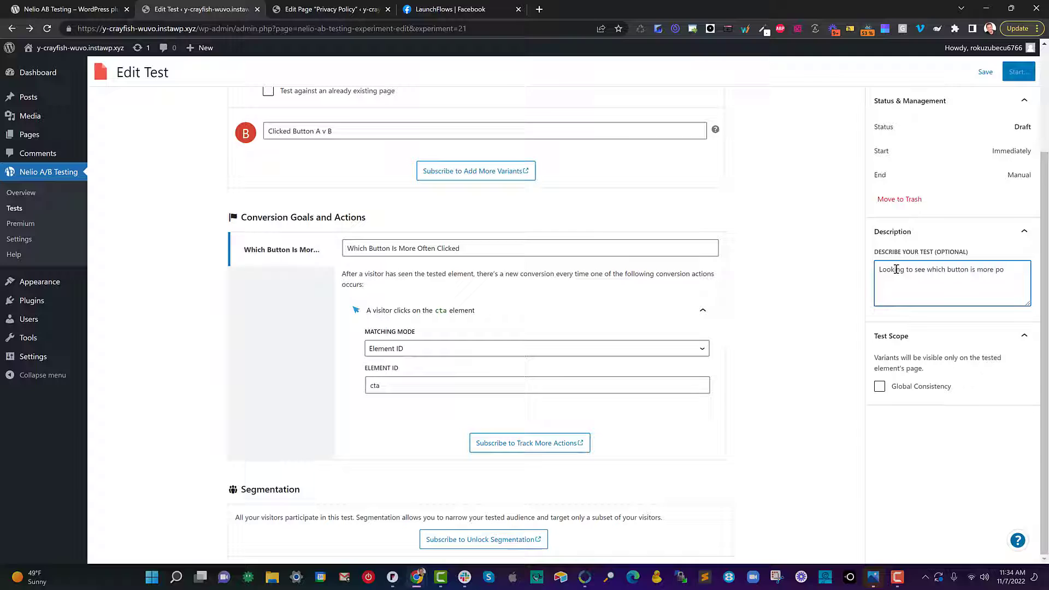
pyautogui.write('upular')
# Title the test 'Which Button Is More Popular on TOS'.
pyautogui.scroll(3, 255, 113)
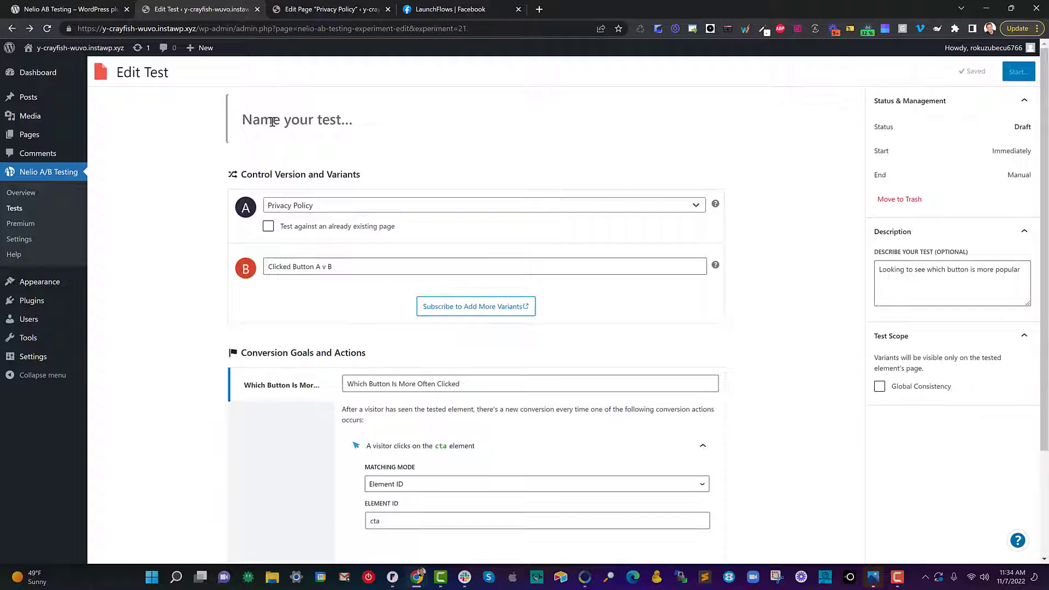
pyautogui.click(272, 121)
pyautogui.write('Which Bu')
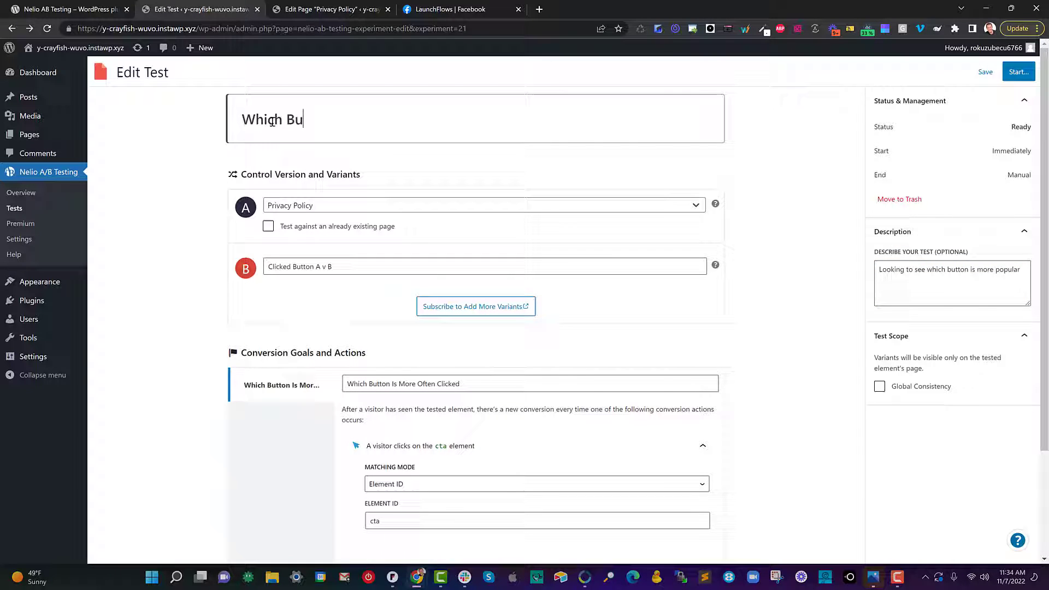
pyautogui.write('tton Is More Pop')
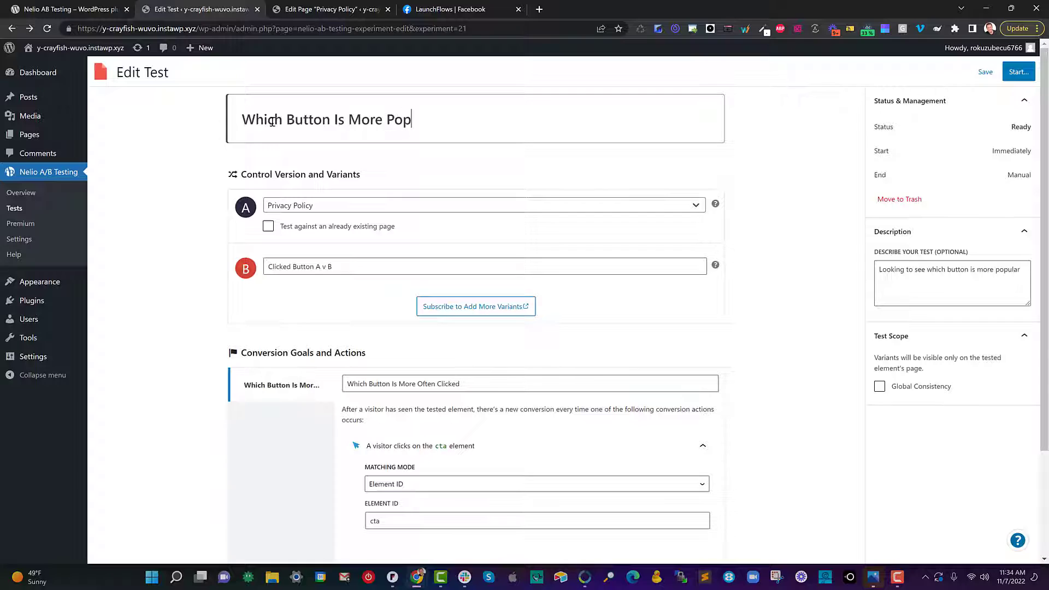
pyautogui.write('ular on TOS')
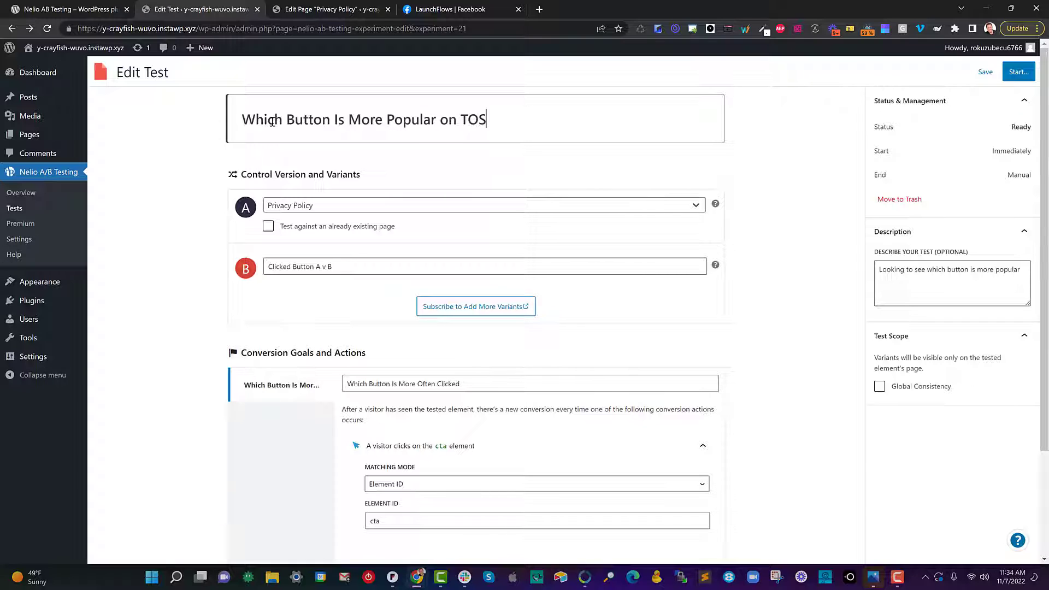
# Start the test and review its results showing 0 page views and conversions.
pyautogui.click(1015, 73)
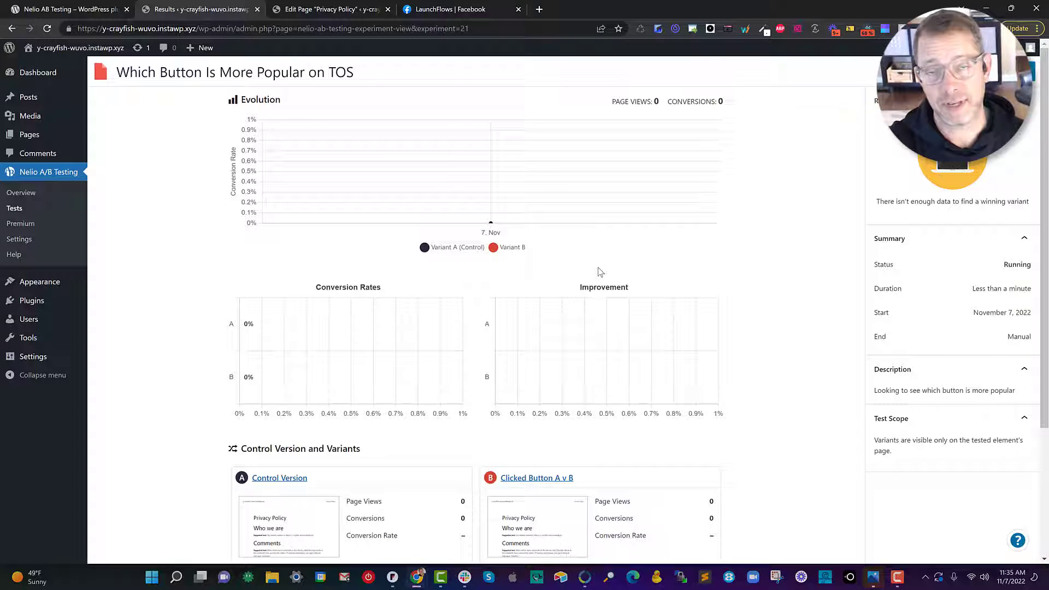
pyautogui.scroll(-3, 587, 297)
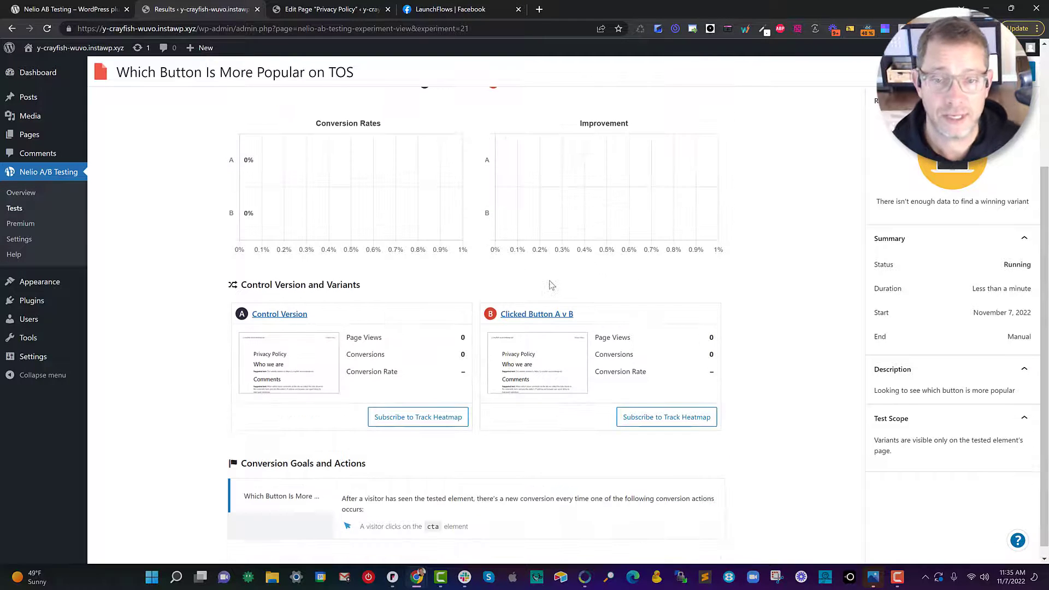